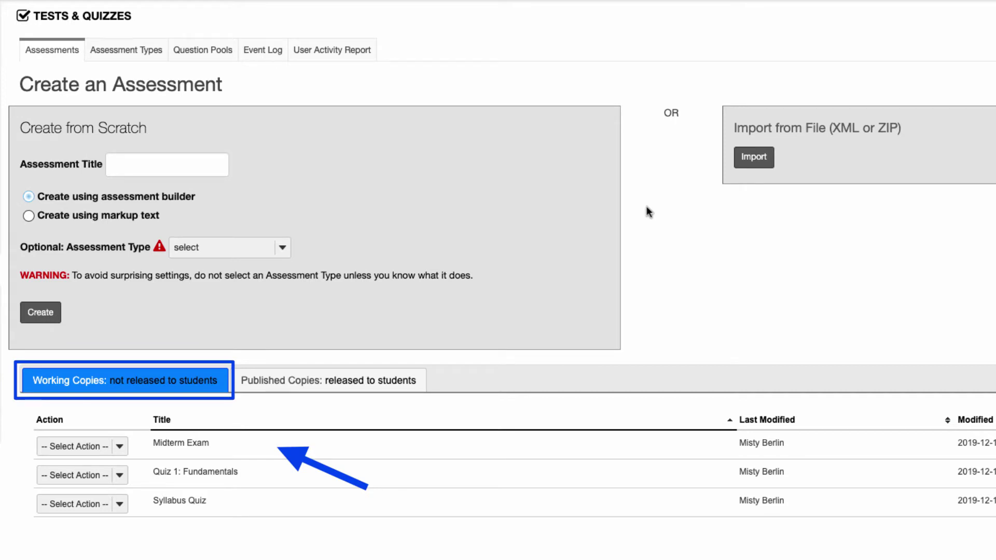
- In the Midterm Exam working copy's settings, enter the description "This is an open book test. Refer to chapters 6-7."
left_click(116, 446)
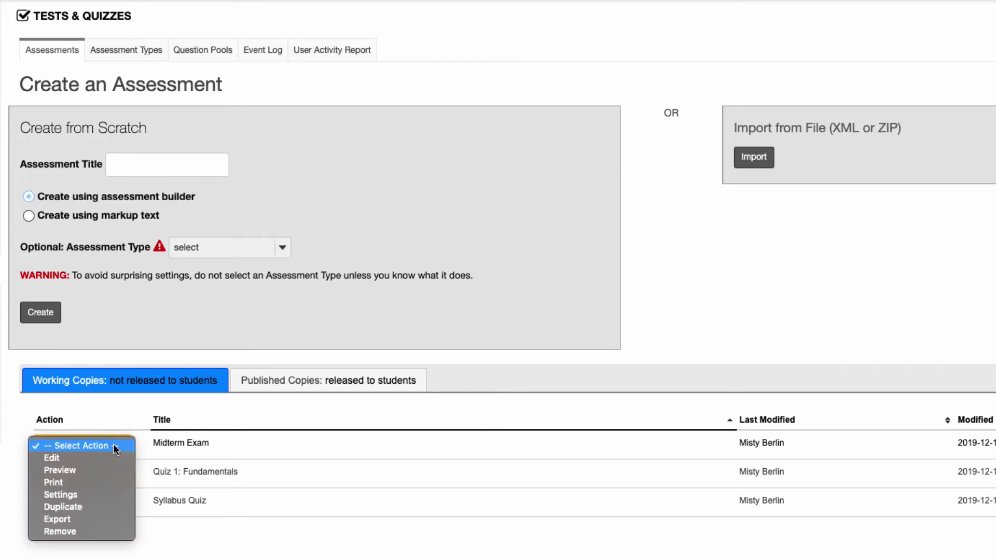
left_click(107, 495)
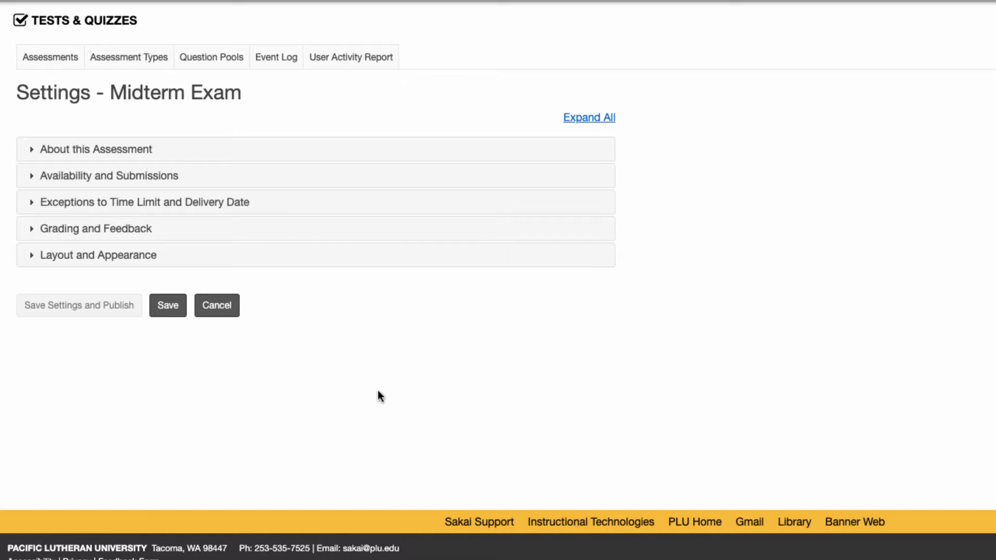
left_click(612, 155)
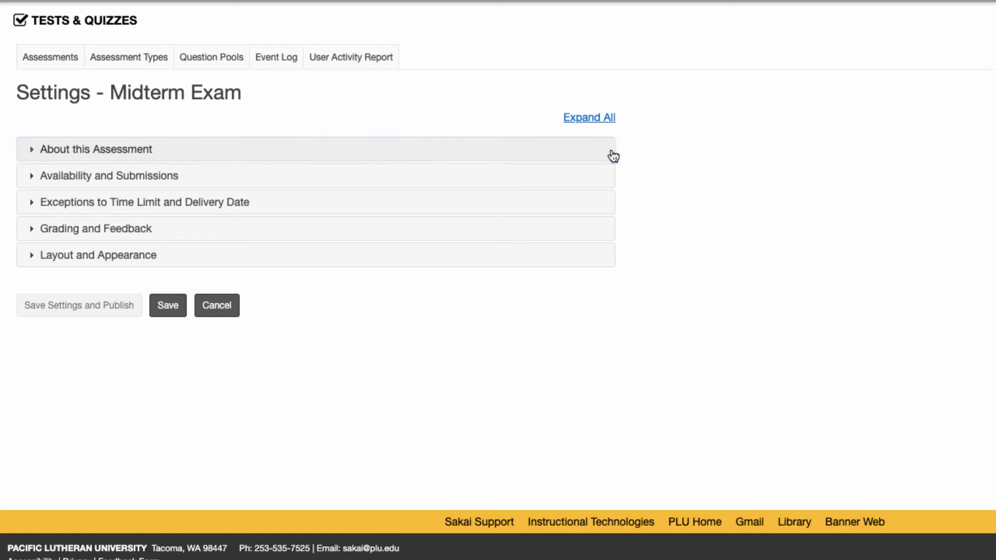
left_click(613, 155)
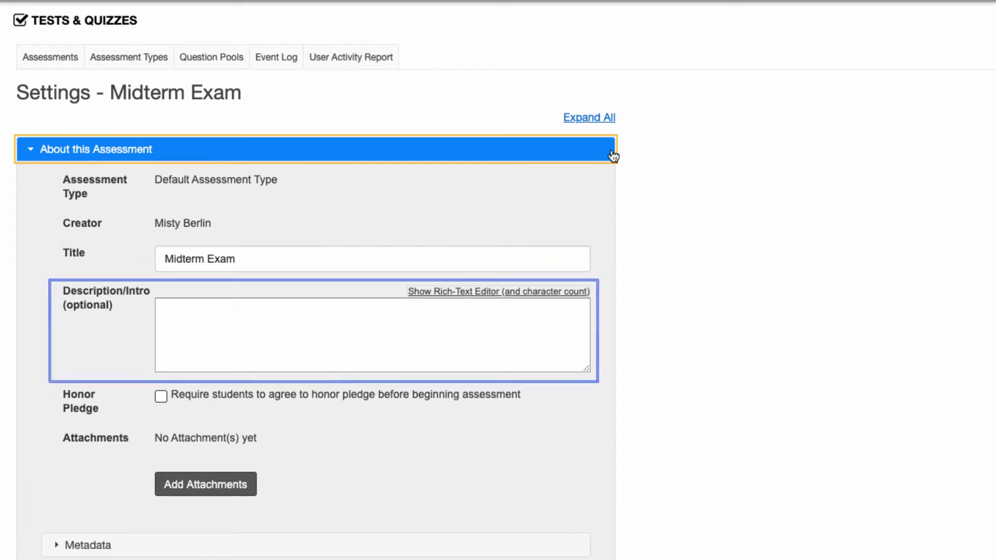
left_click(372, 335)
type("This ")
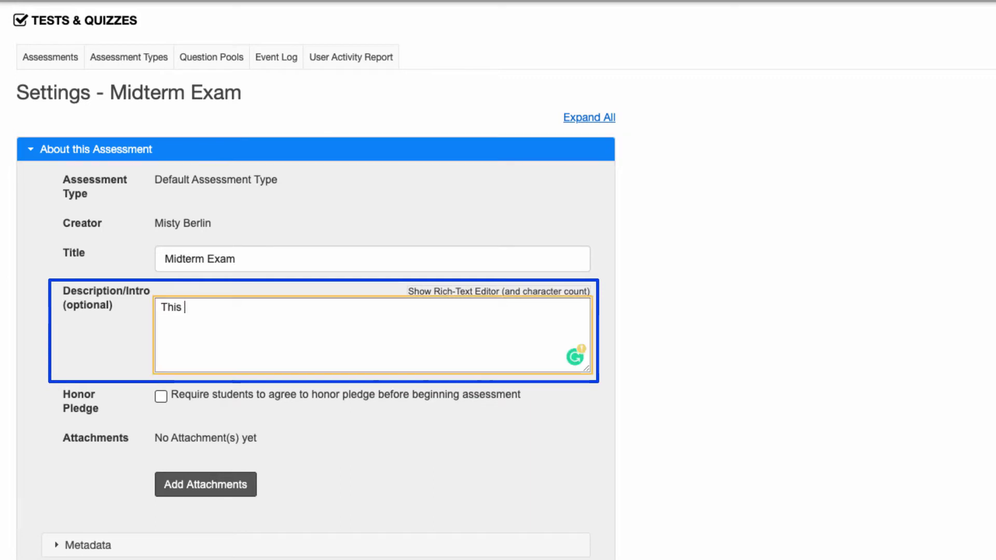
type("is an open book test. Refer to chapters 6-7.")
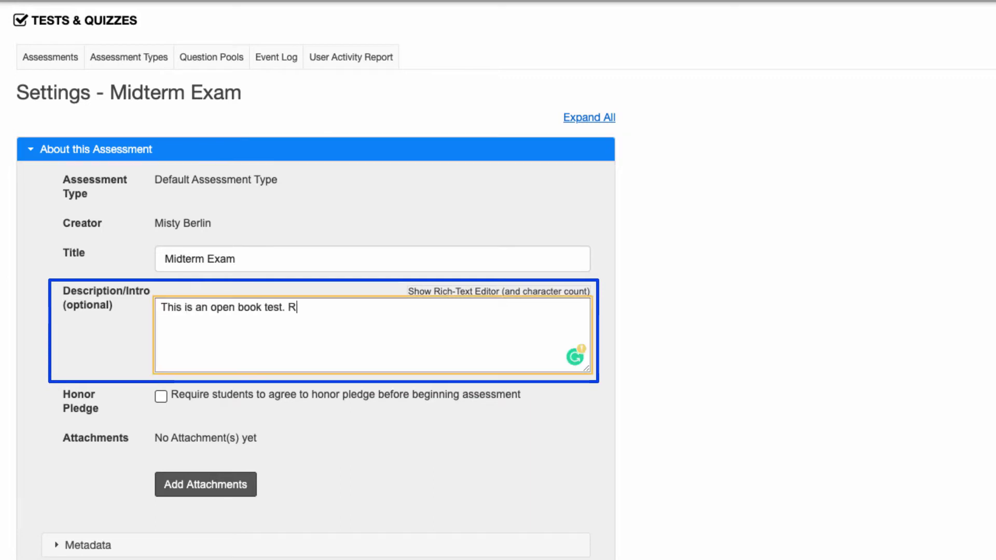
left_click(593, 154)
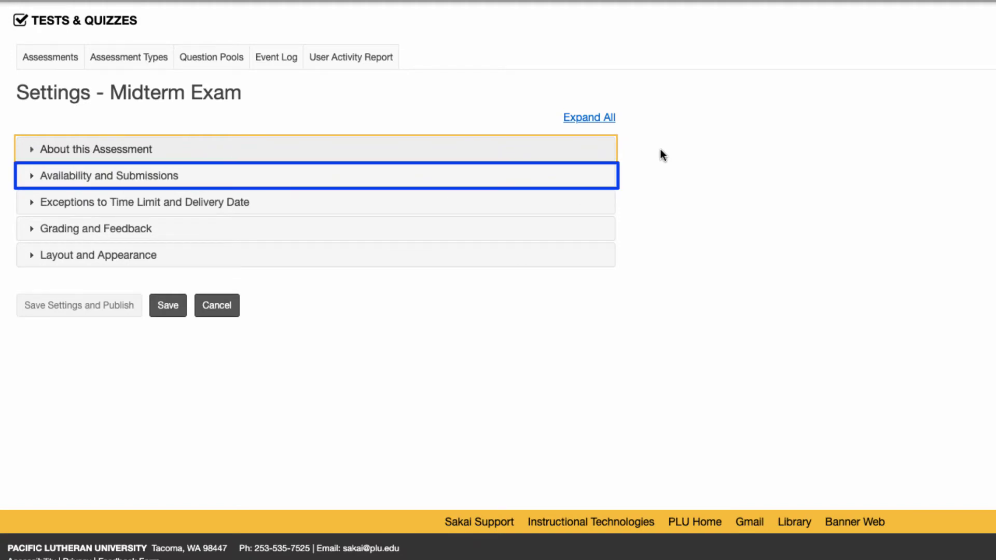
- In the Availability and Submissions settings, make the exam available from 04/10/2019 09:00 am
left_click(599, 176)
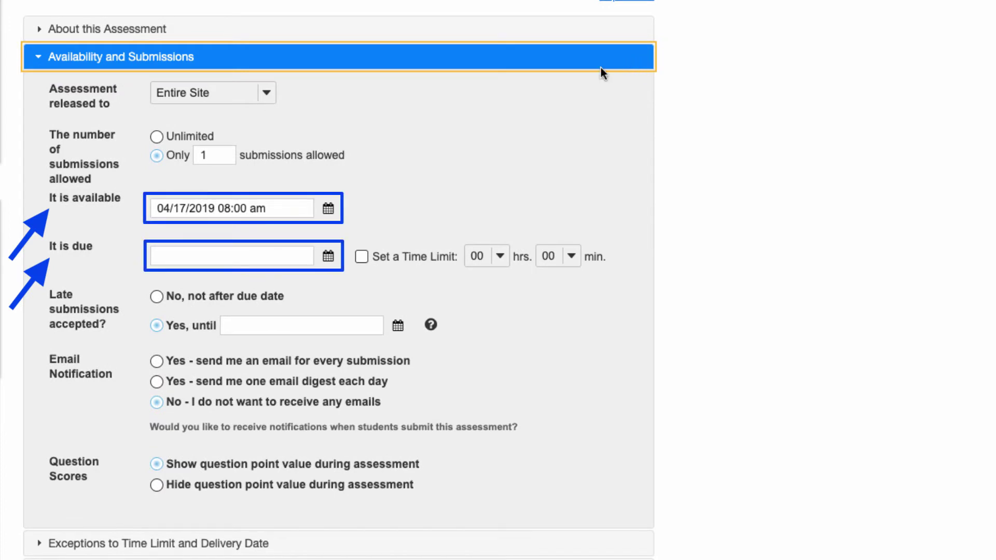
left_click(328, 208)
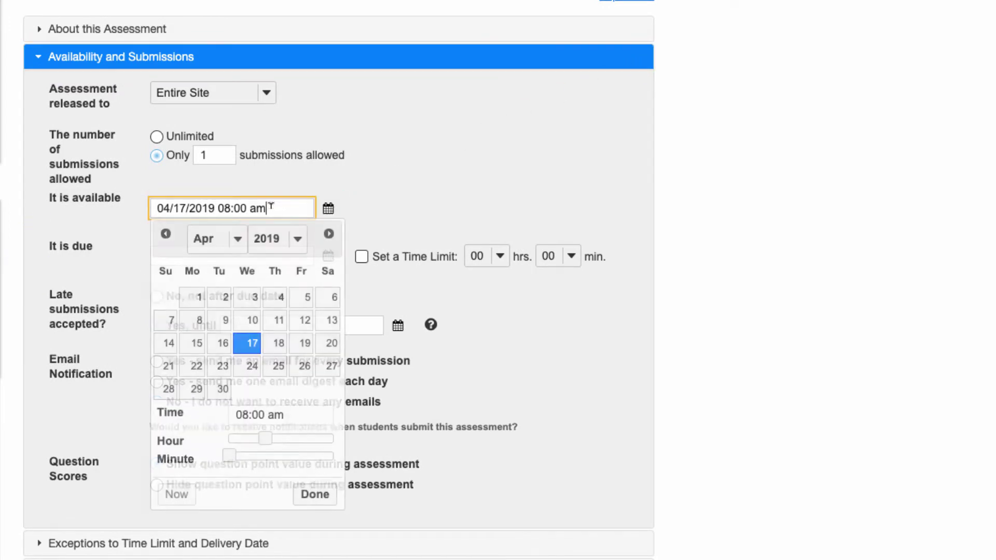
left_click(252, 322)
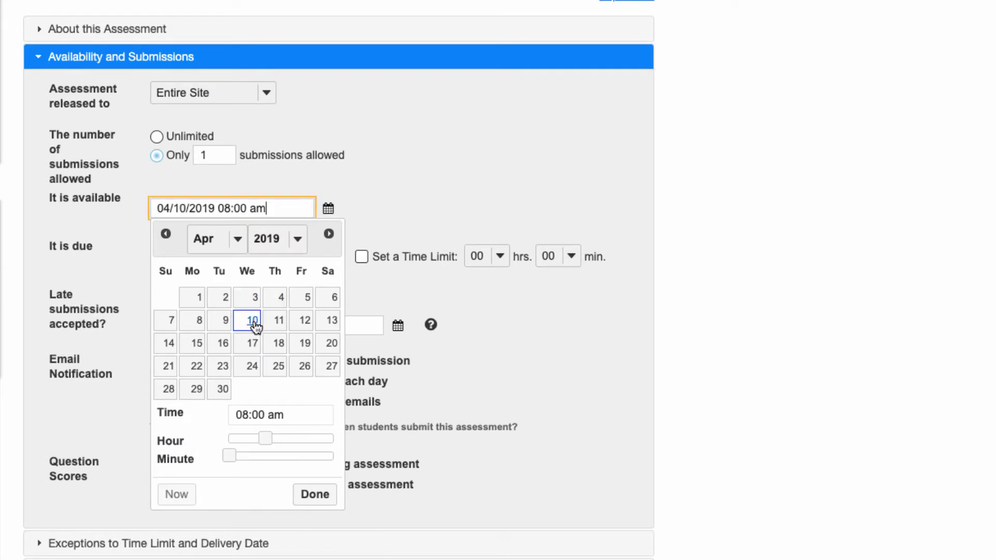
left_click_drag(265, 439, 270, 439)
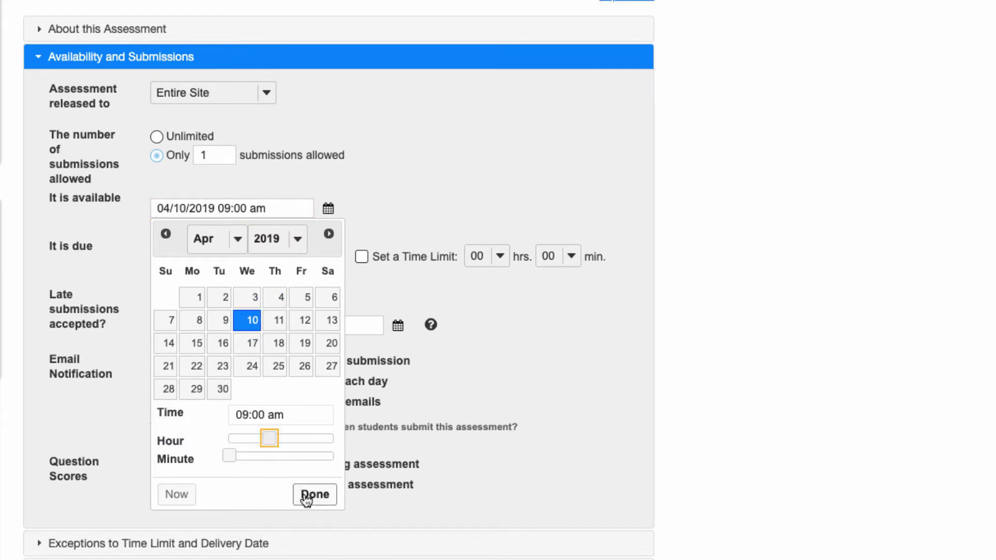
left_click(315, 494)
- Set the exam's due date to 04/14/2020 12:00 am and its time limit to 1 hour
left_click(329, 257)
left_click(329, 282)
left_click(329, 283)
left_click(329, 283)
left_click(329, 283)
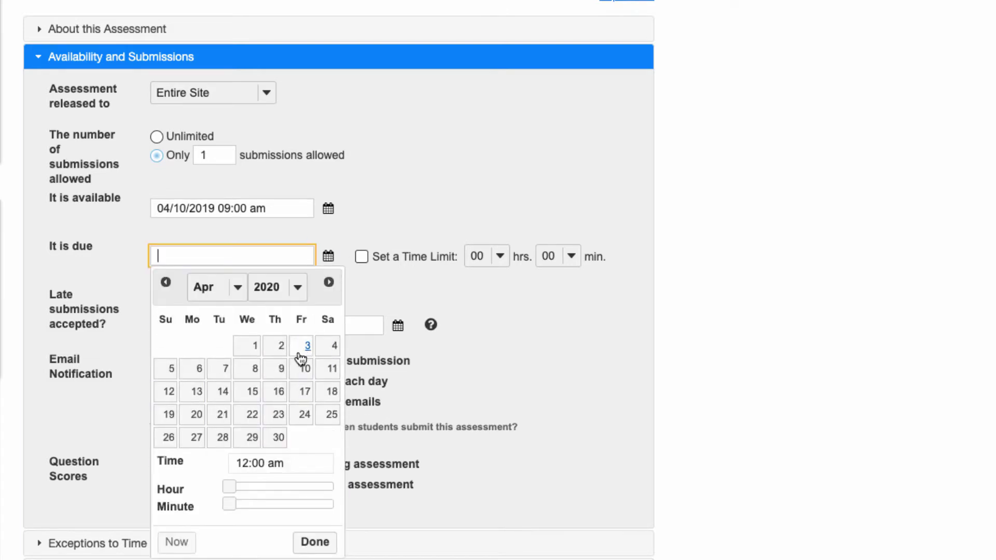
left_click(223, 391)
left_click(314, 542)
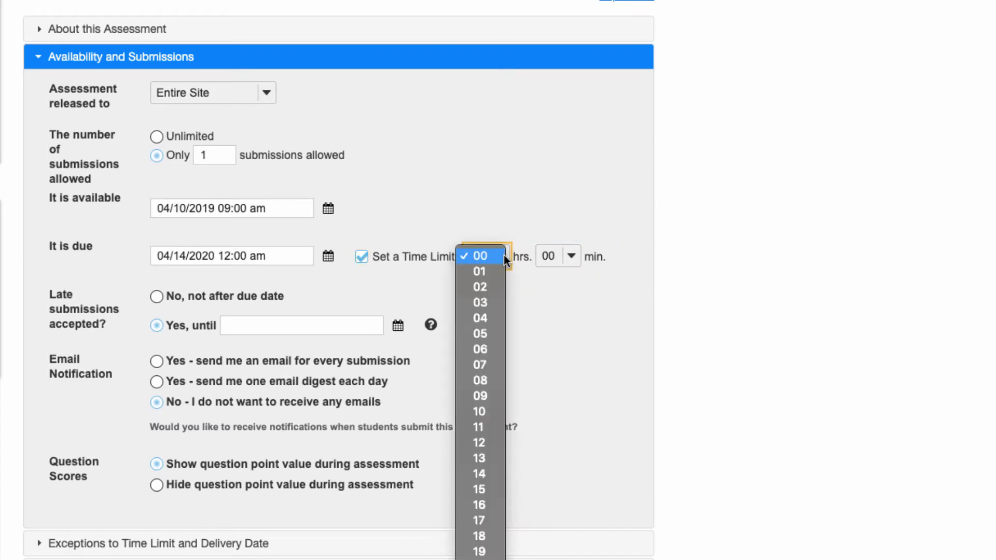
left_click(501, 256)
left_click(496, 274)
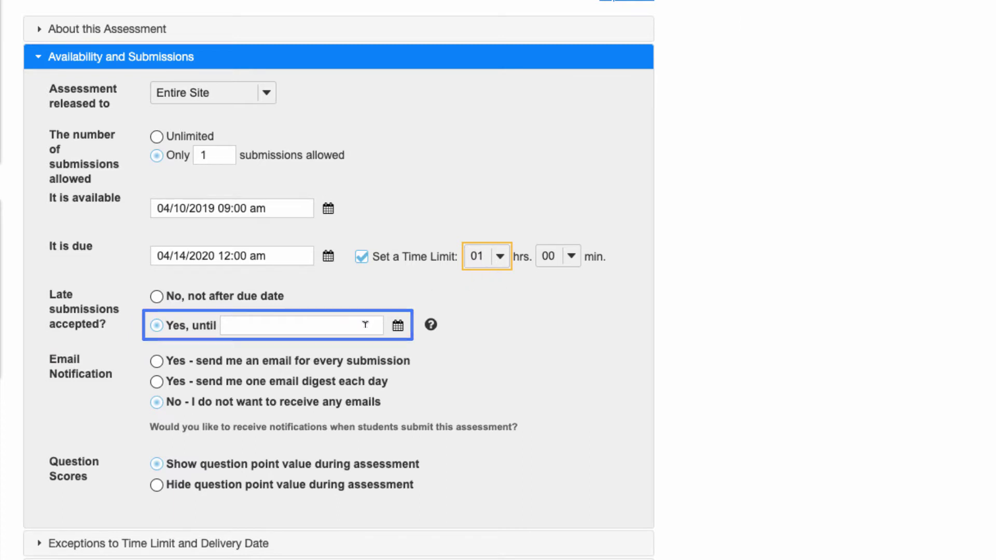
- Accept late submissions until 04/17/2020 12:00 am and collapse the availability settings
left_click(365, 325)
double_click(398, 351)
double_click(398, 351)
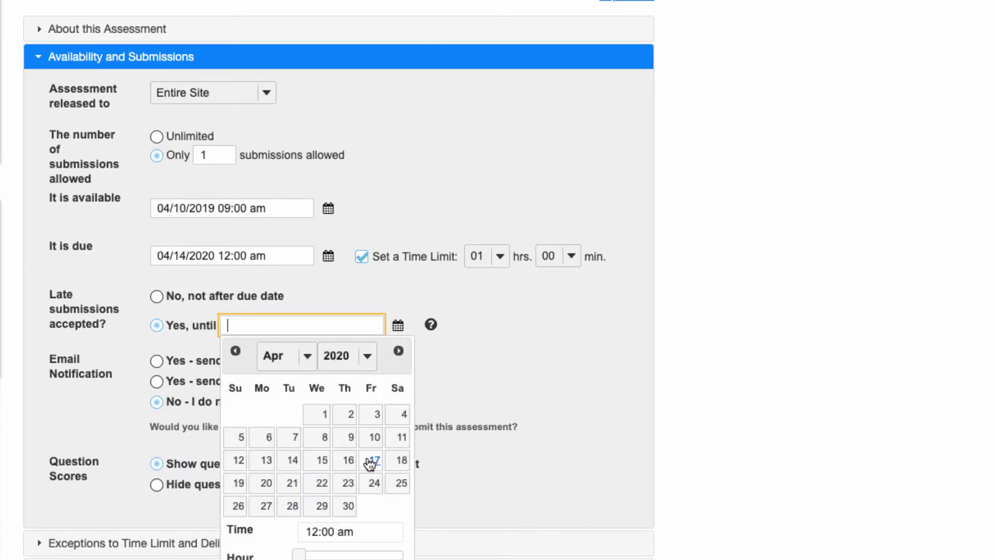
left_click(371, 460)
left_click(385, 559)
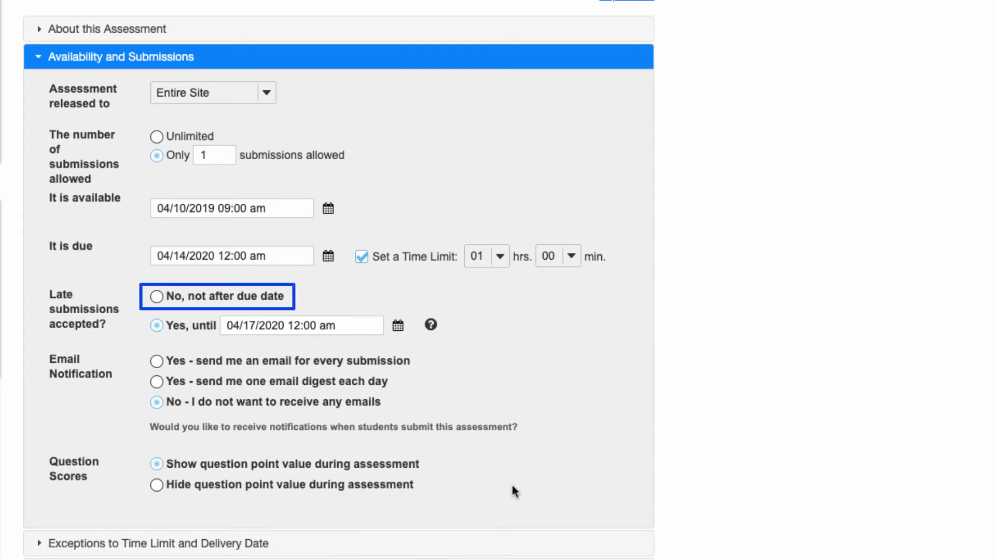
left_click(645, 58)
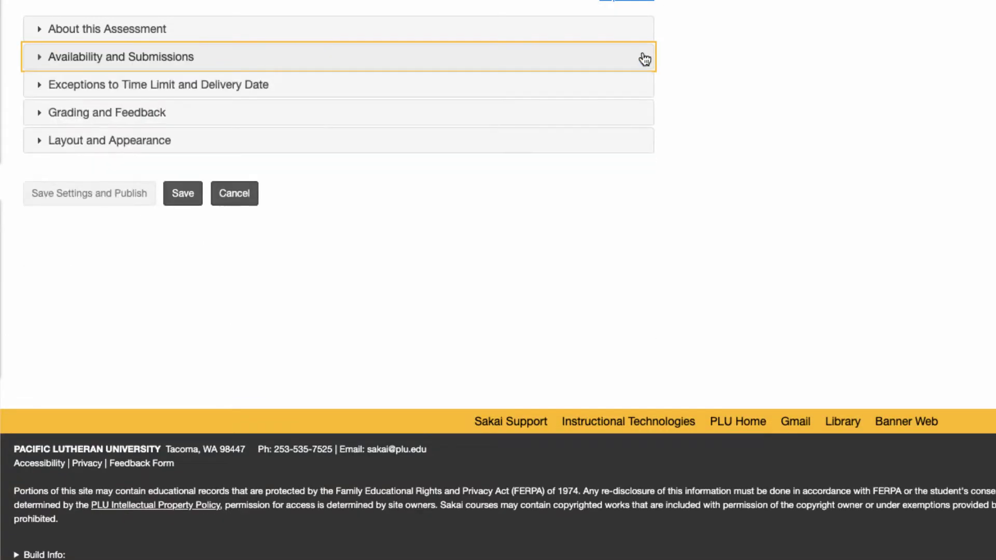
- In the Grading and Feedback settings, have feedback displayed to students on a specific date, 04/22/2020 05:00 pm
left_click(621, 115)
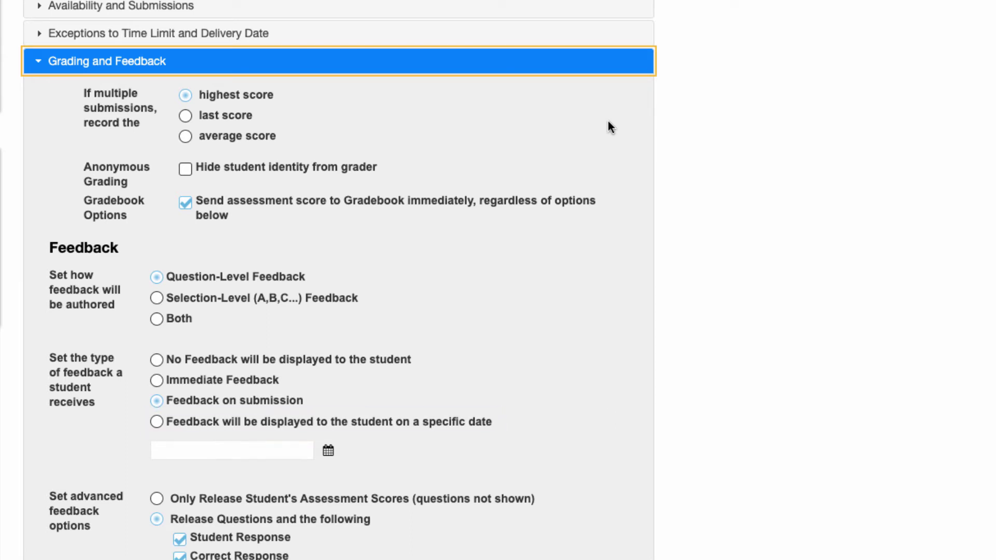
scroll(493, 192, "down", 5)
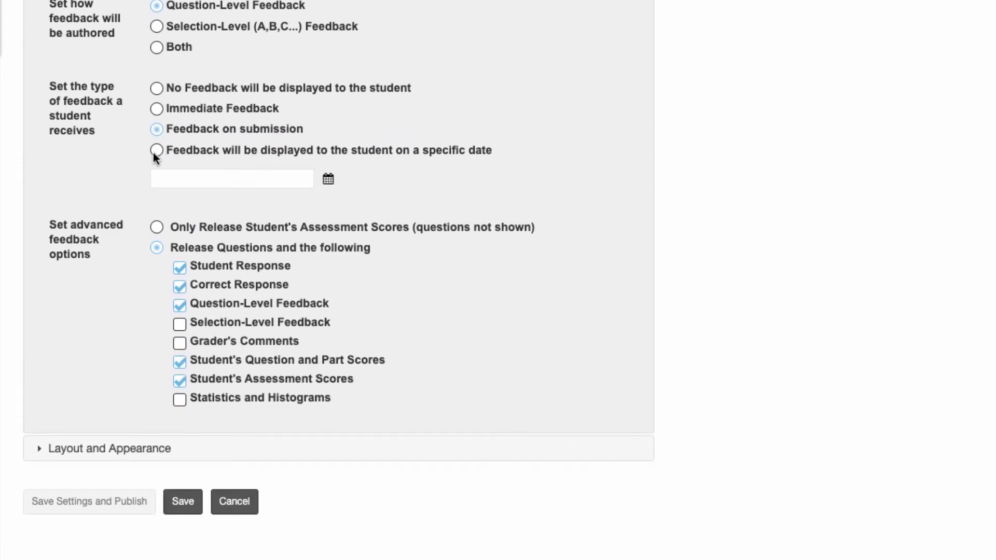
left_click(155, 153)
left_click(224, 178)
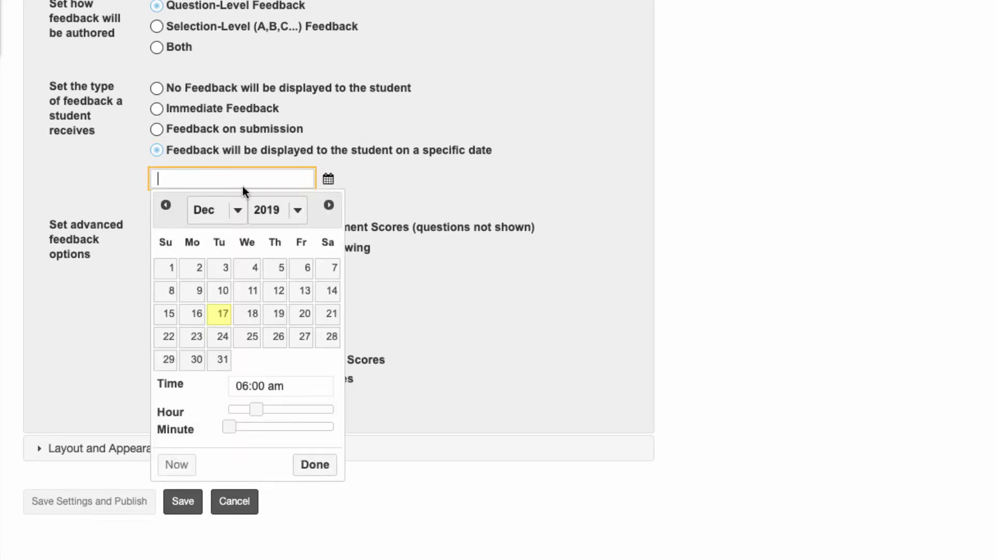
left_click(327, 207)
left_click(327, 206)
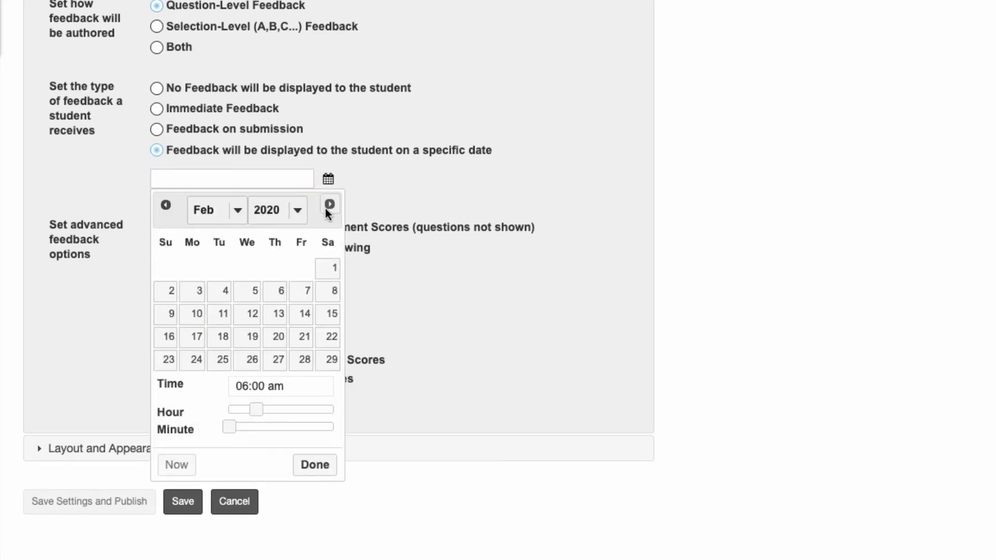
left_click(326, 207)
left_click(327, 206)
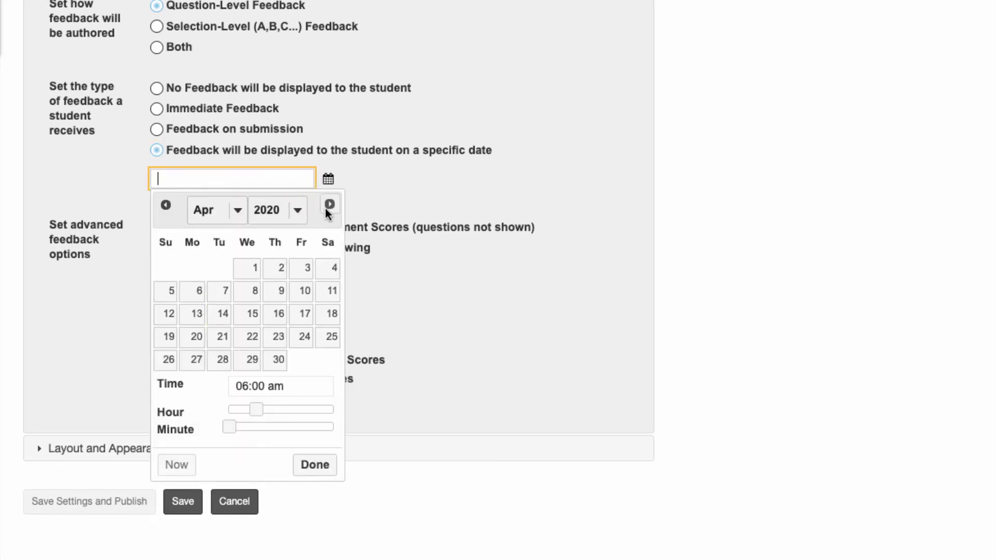
left_click(252, 338)
left_click_drag(256, 409, 308, 409)
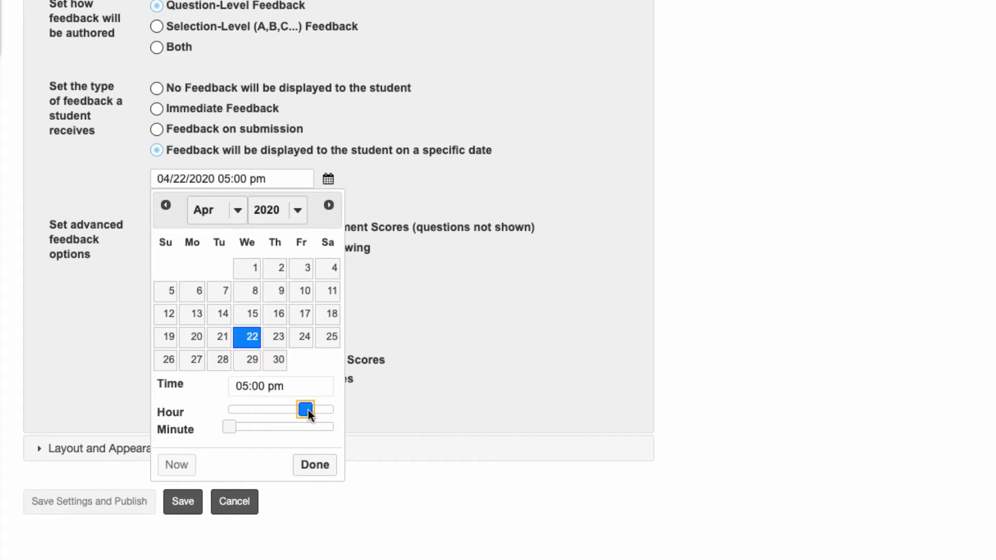
left_click(312, 467)
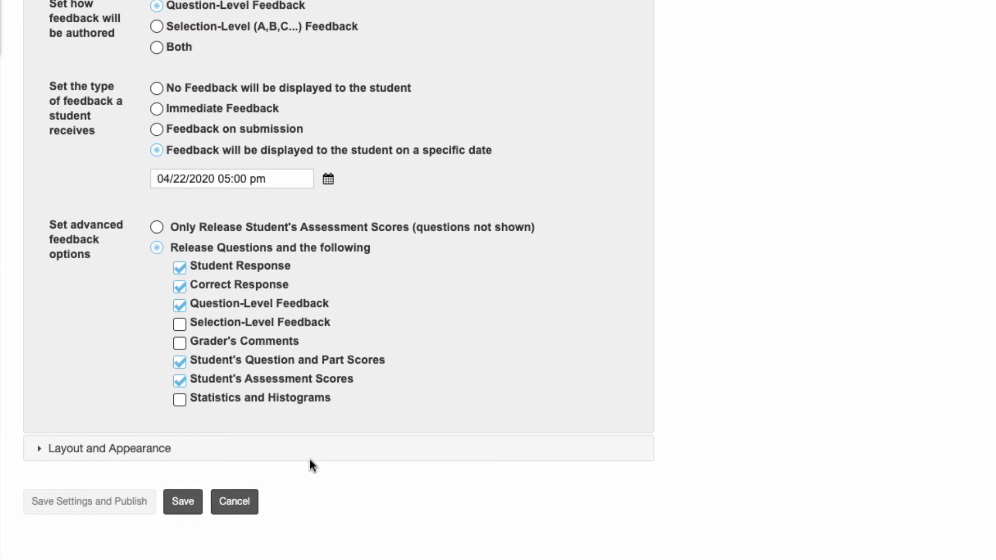
- Turn off sending the assessment score to the Gradebook immediately, and expand the Layout and Appearance settings
scroll(310, 463, "up", 5)
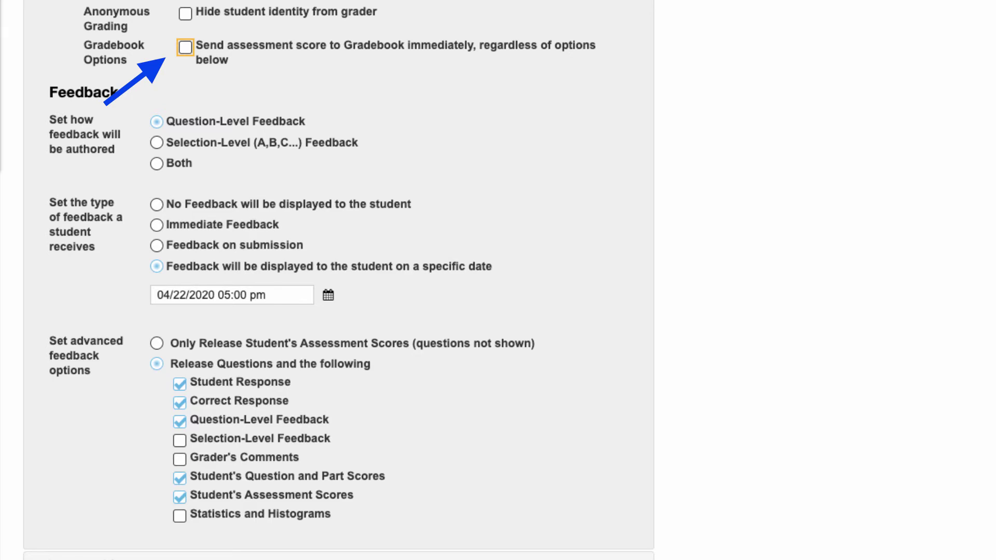
left_click(709, 48)
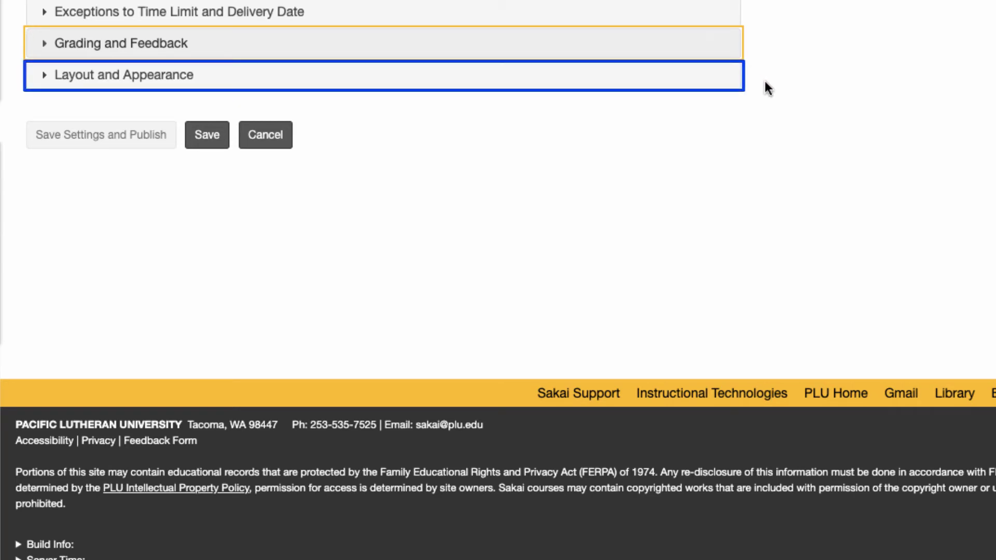
left_click(733, 86)
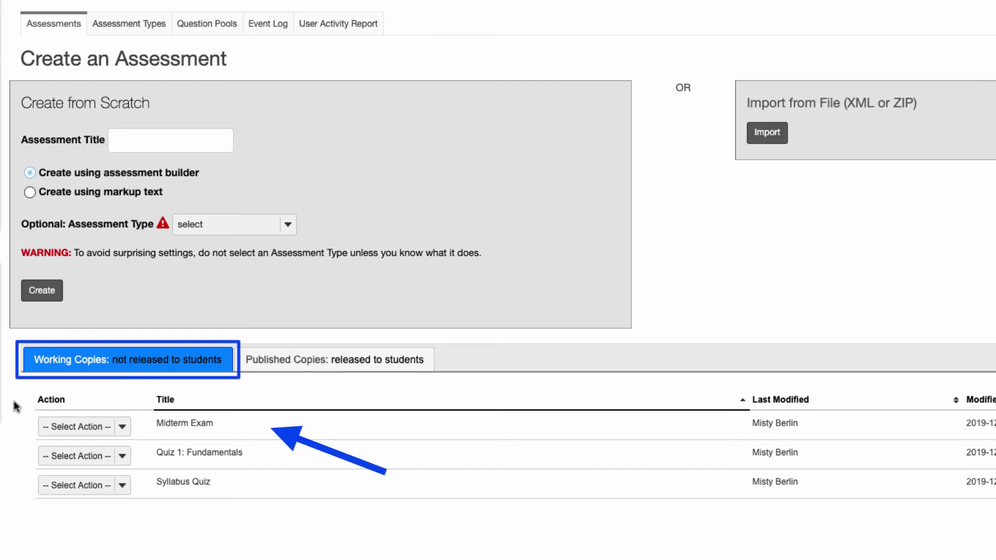
- Publish the Midterm Exam working copy to students without notification
left_click(118, 427)
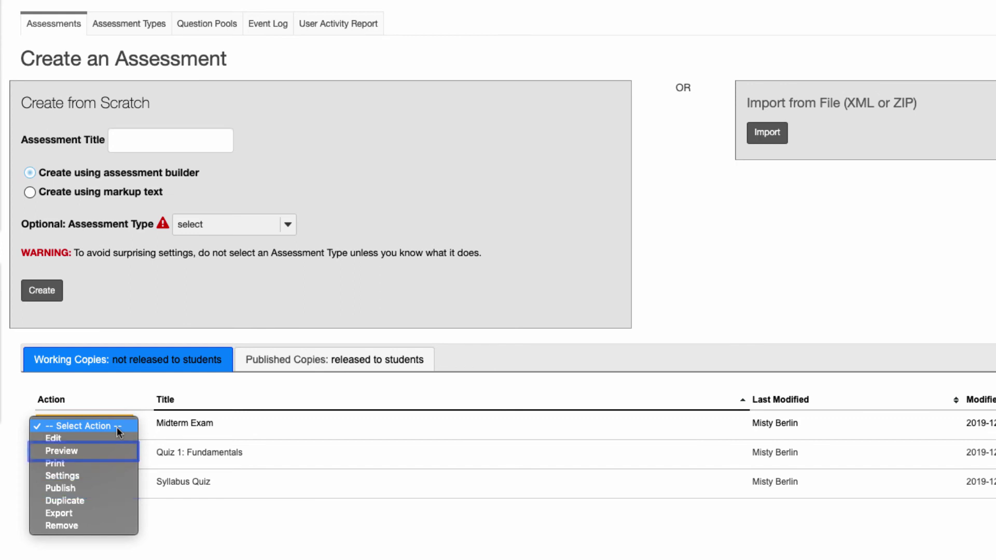
left_click(121, 484)
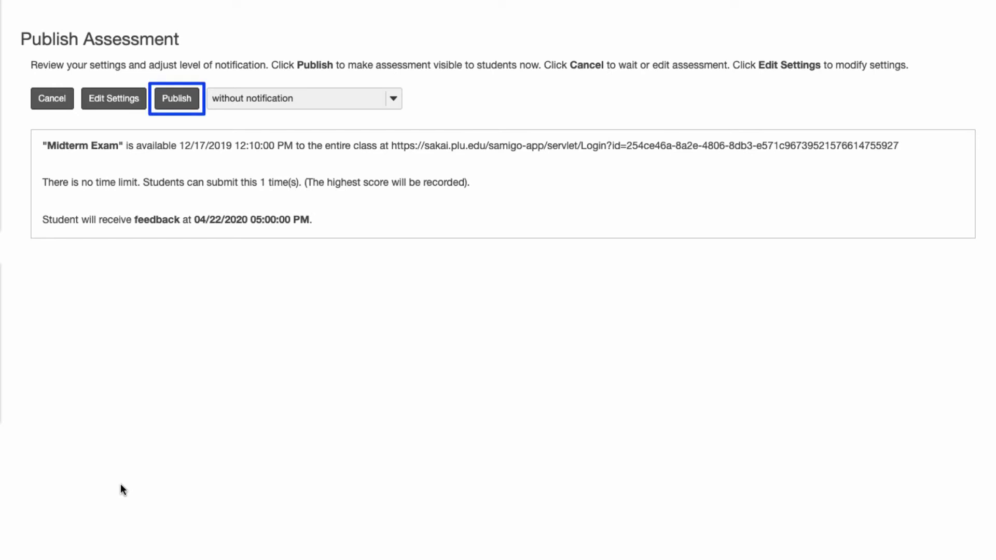
left_click(165, 100)
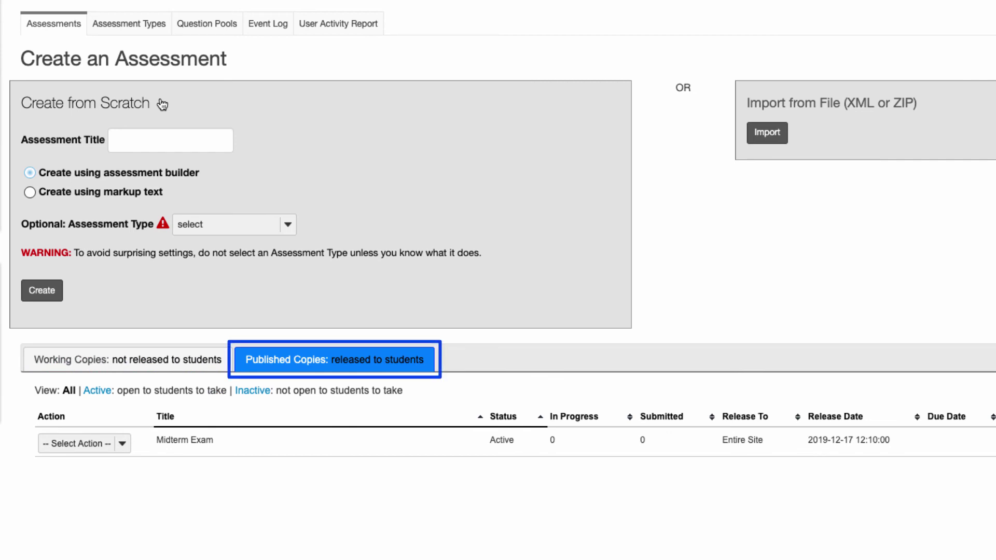
- Show the list of working copies not released to students
left_click(49, 355)
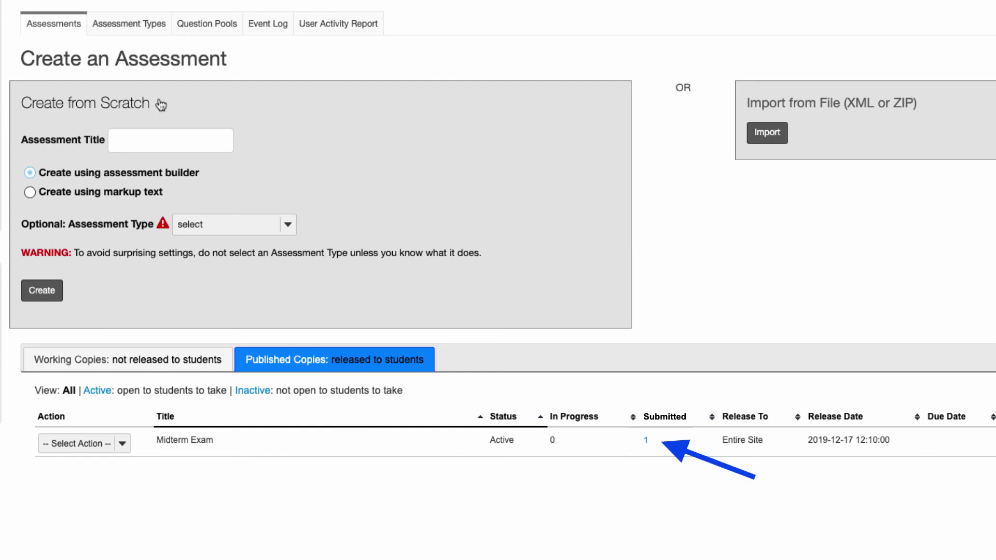
left_click(41, 352)
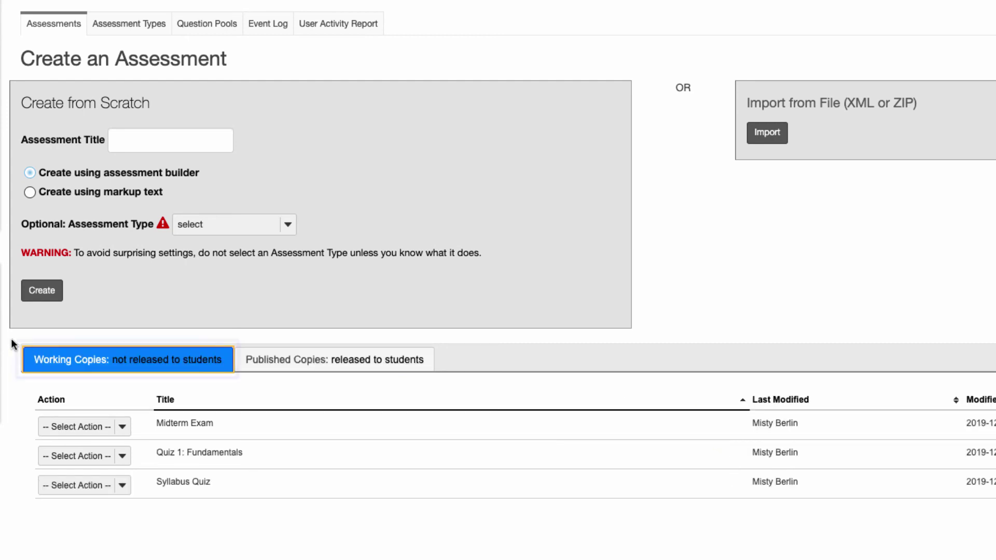